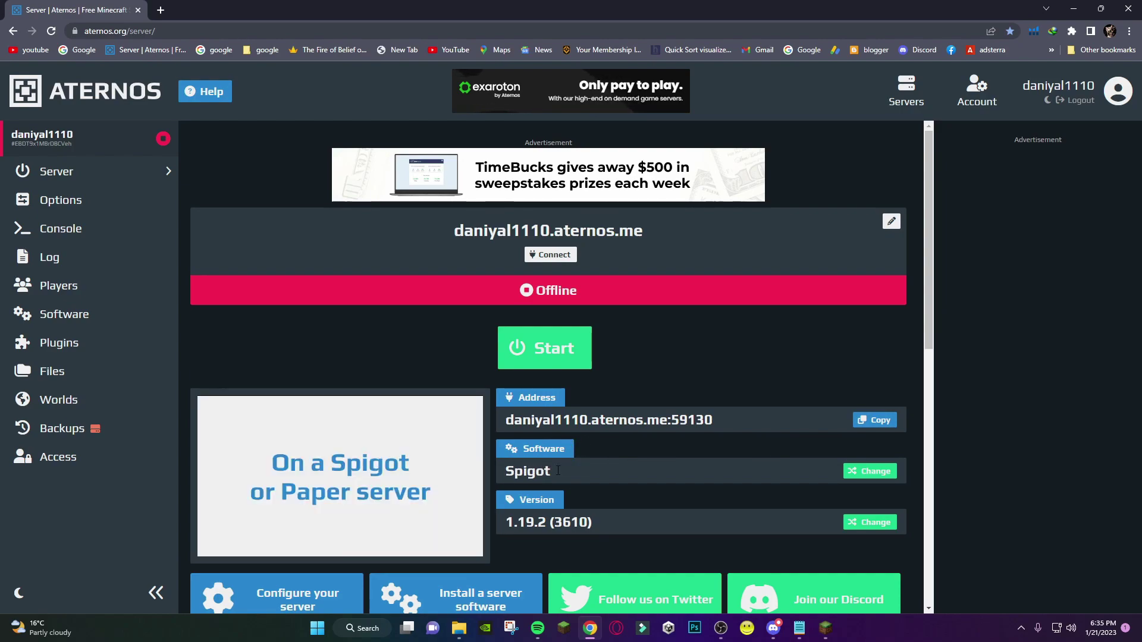
# Open the server software list from the Software Change button on the Server page
pyautogui.click(883, 473)
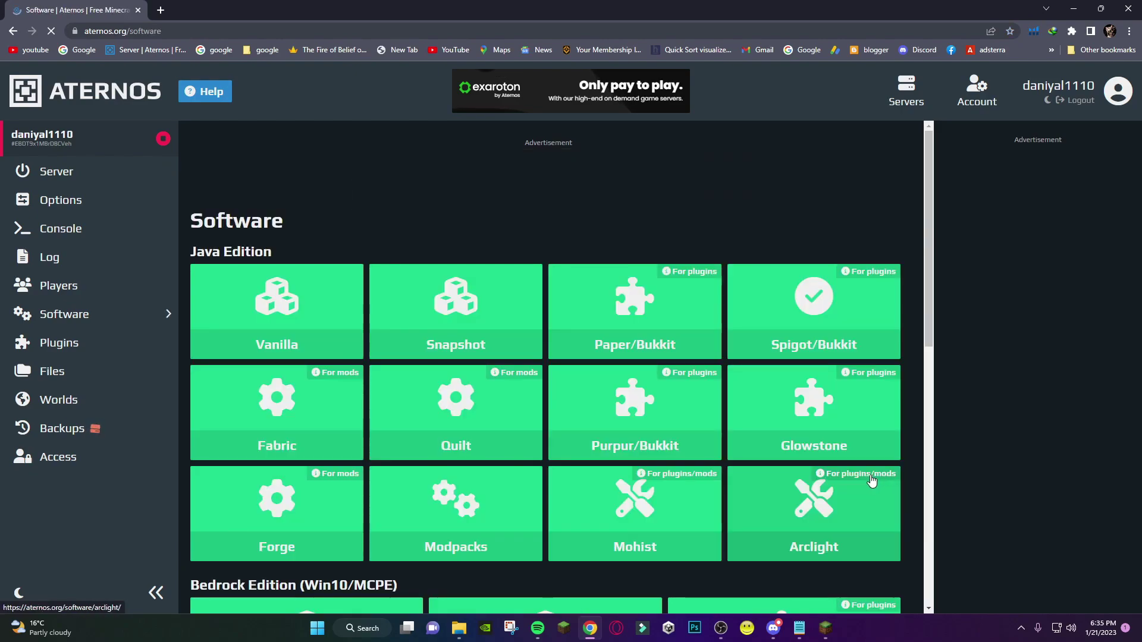
# Switch the server software to Spigot 1.19.2 (3610) and go to the Plugins catalogue
pyautogui.click(798, 321)
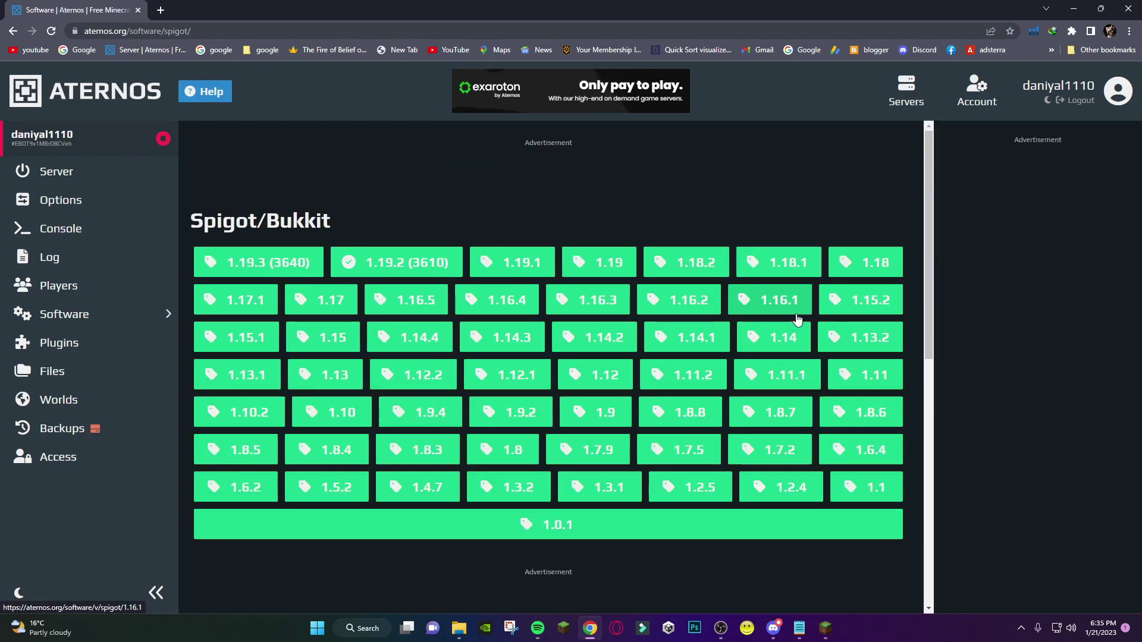
pyautogui.click(380, 269)
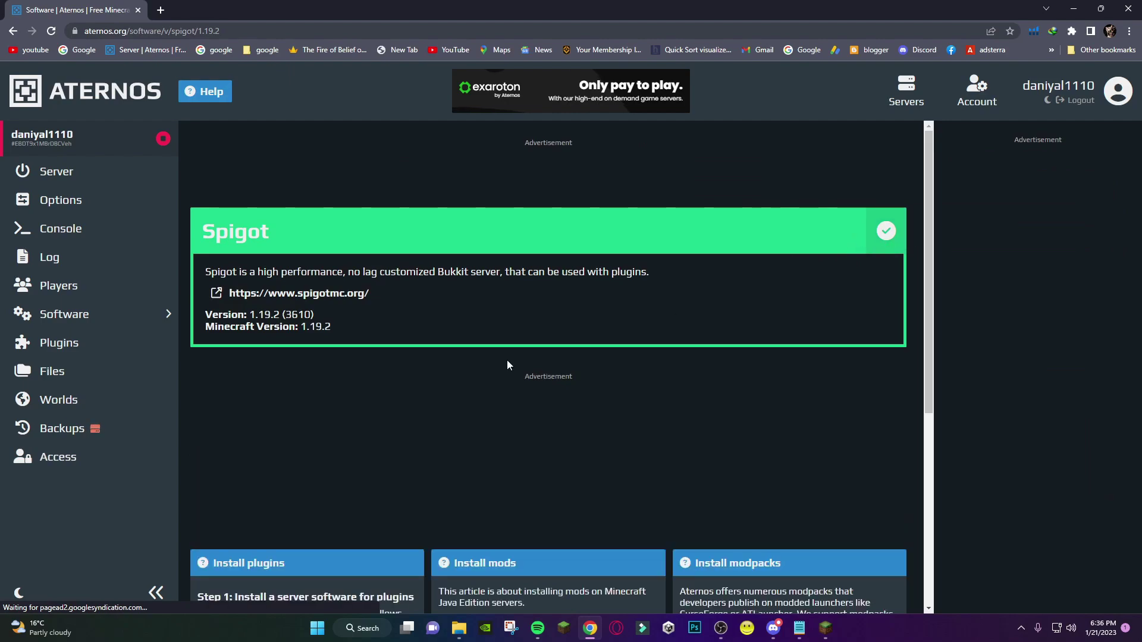
pyautogui.click(71, 350)
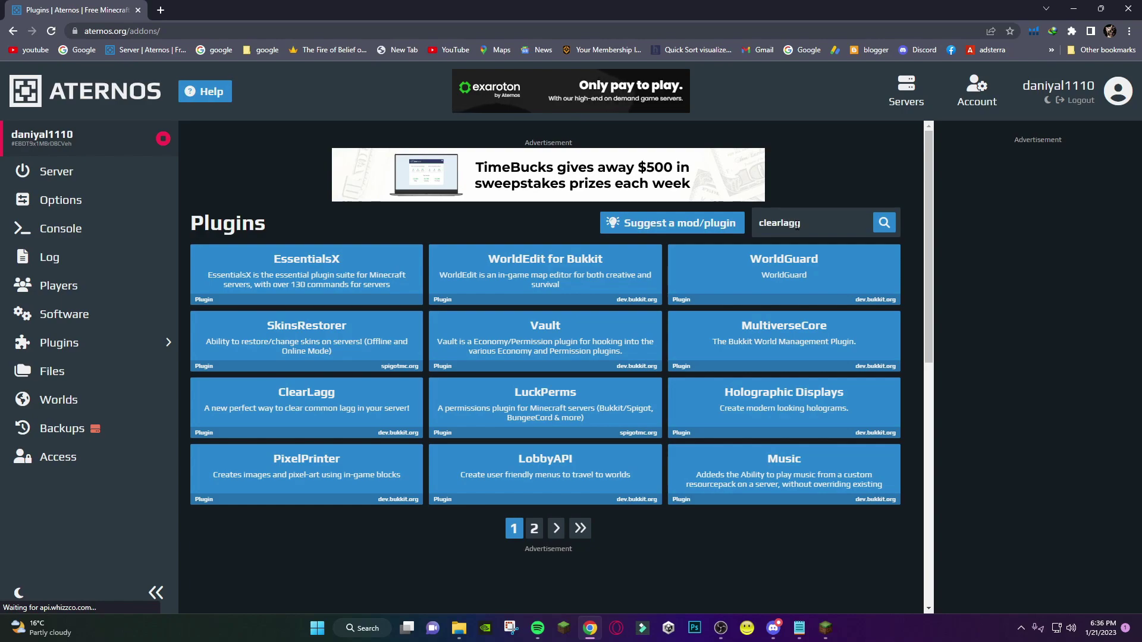
# Search plugins for clearlagg and install ClearLag v3.2.2 from the ClearLagg page
pyautogui.press('Return')
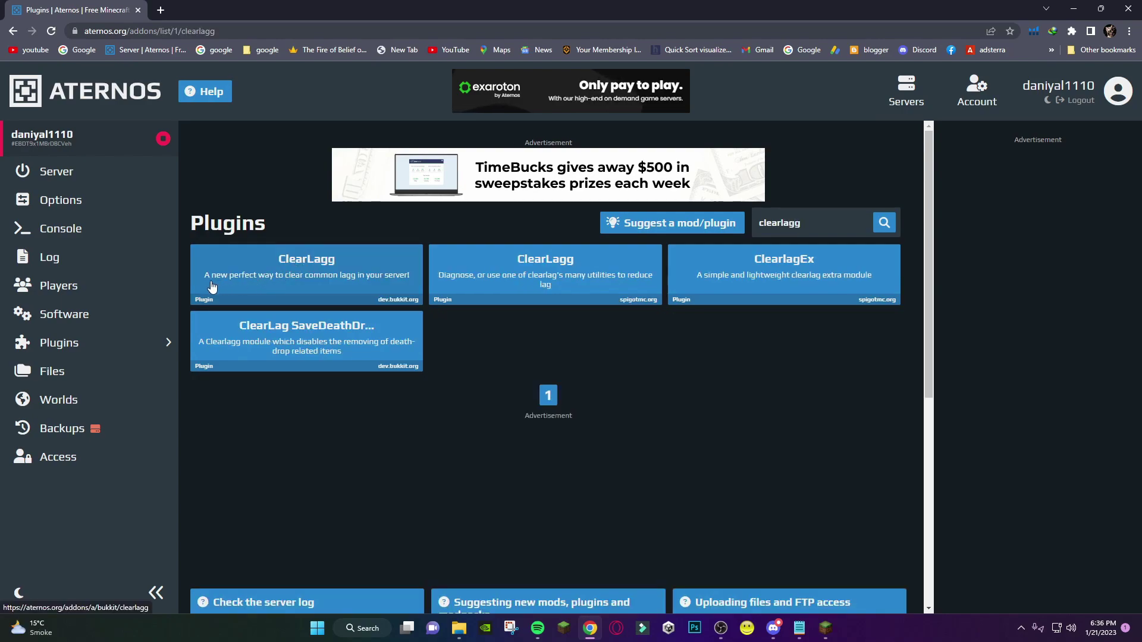
pyautogui.click(325, 281)
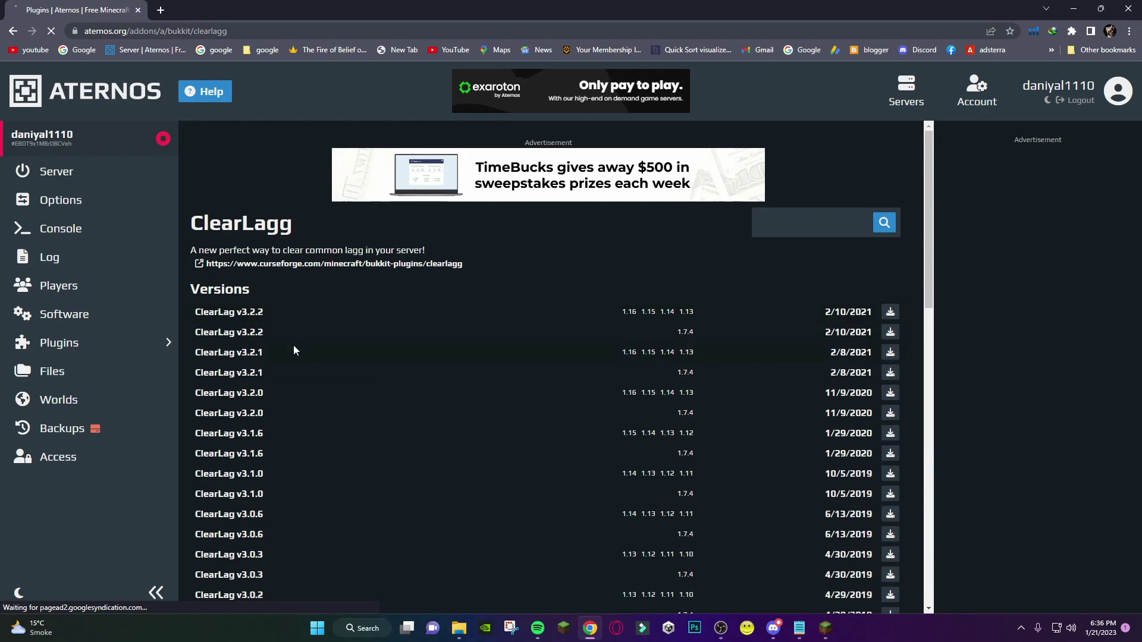
pyautogui.click(891, 312)
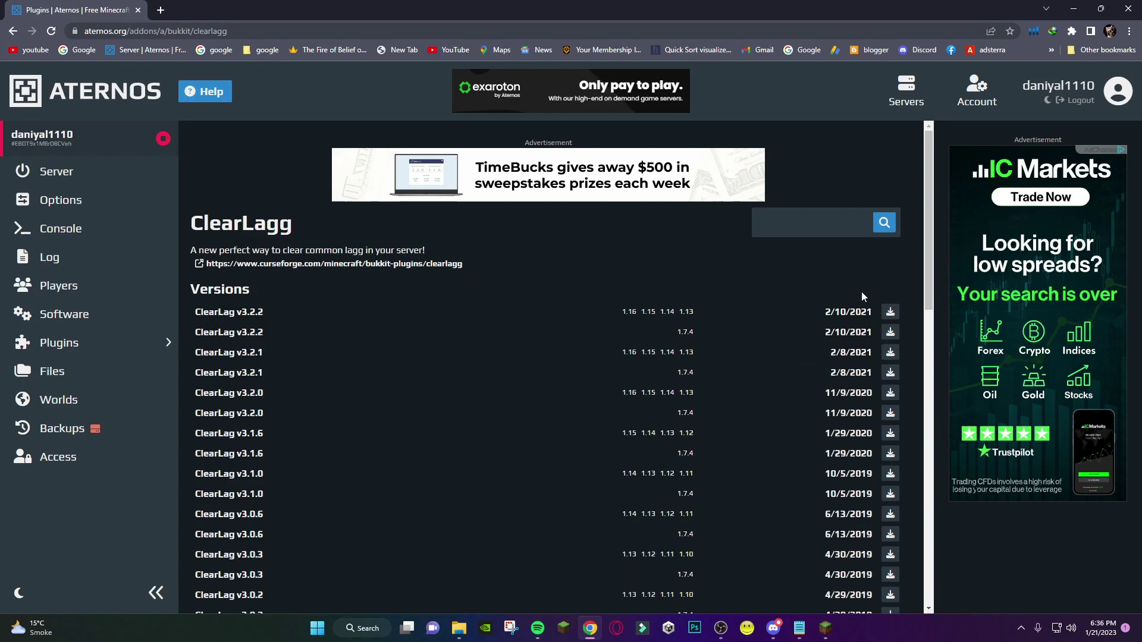
pyautogui.click(891, 316)
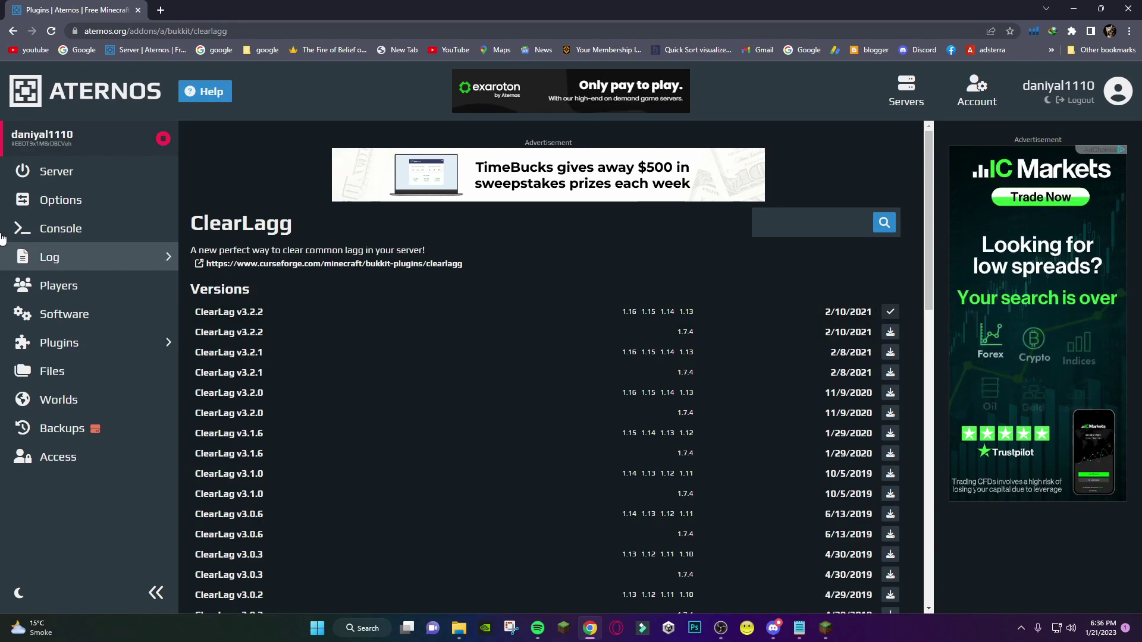
# Look through the server Options, then return to the Server overview page
pyautogui.click(64, 205)
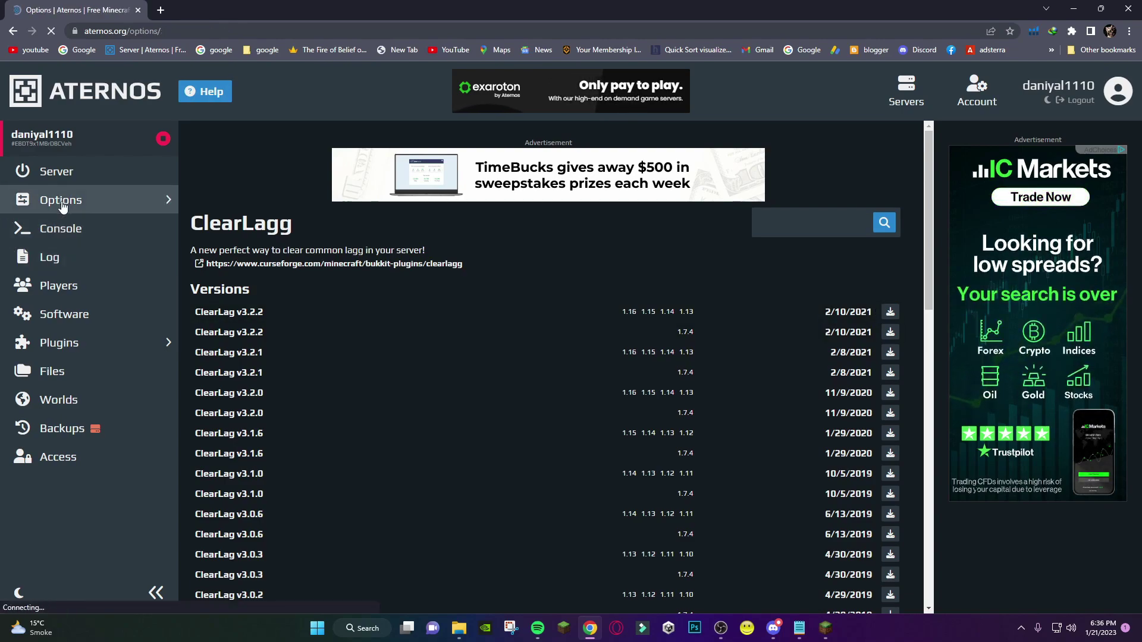
pyautogui.scroll(-2, 557, 400)
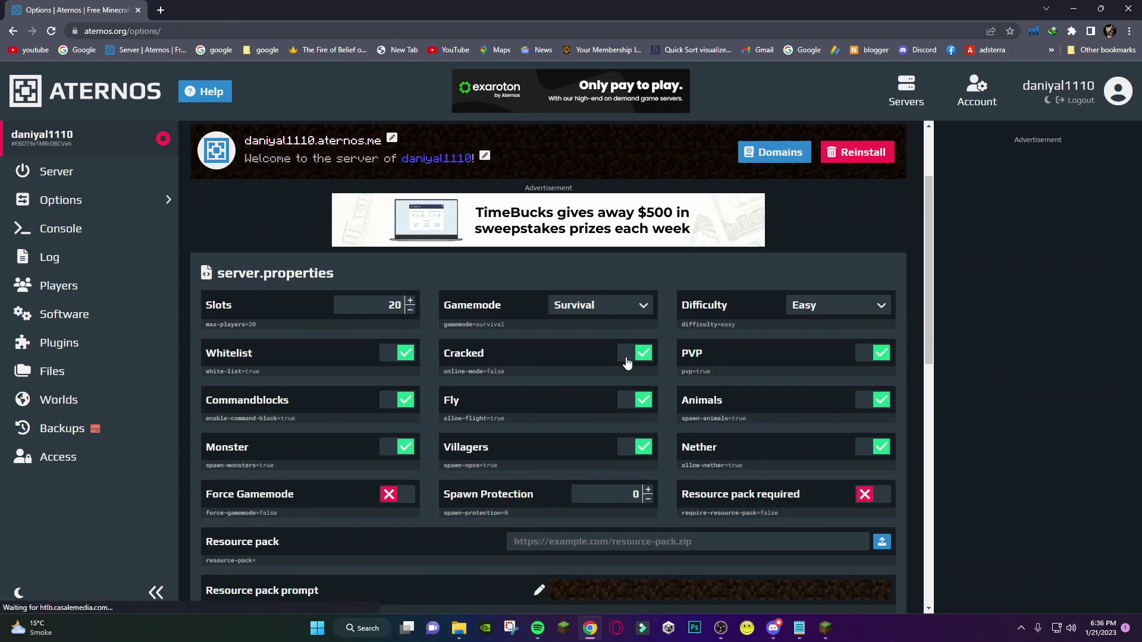
pyautogui.click(76, 173)
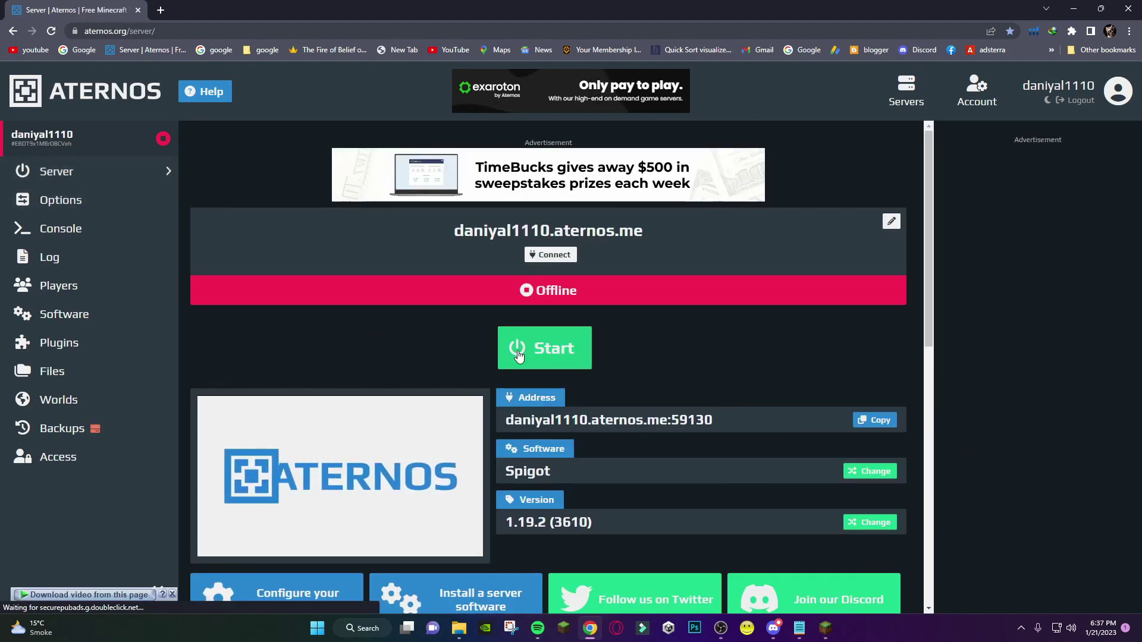
# Start the server, accepting the Minecraft EULA and allowing online notifications
pyautogui.click(518, 354)
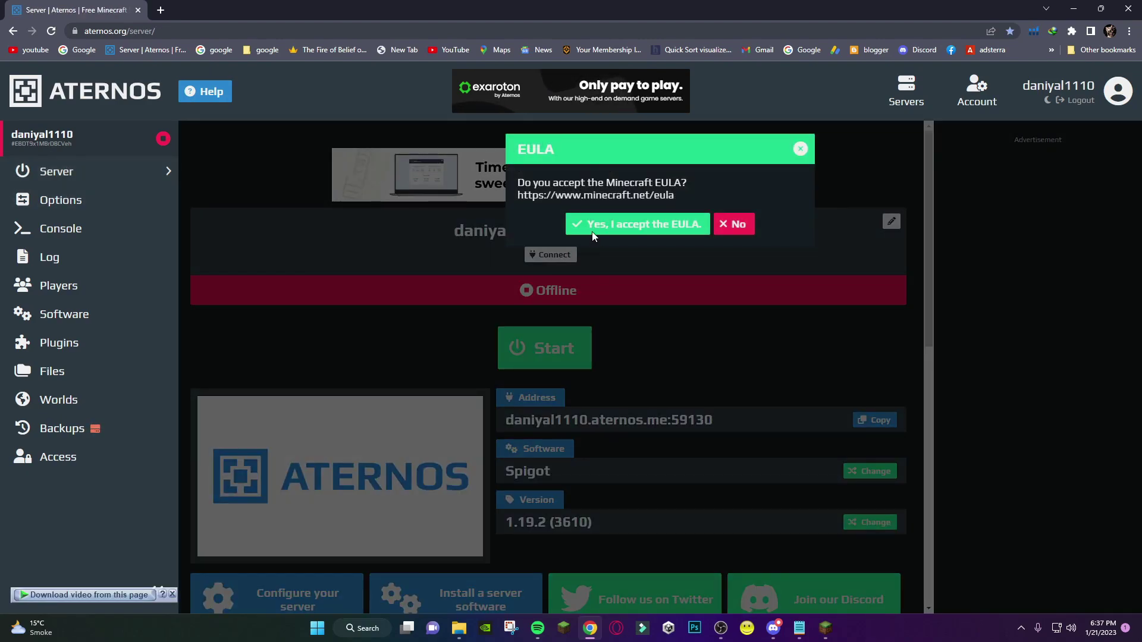
pyautogui.click(580, 225)
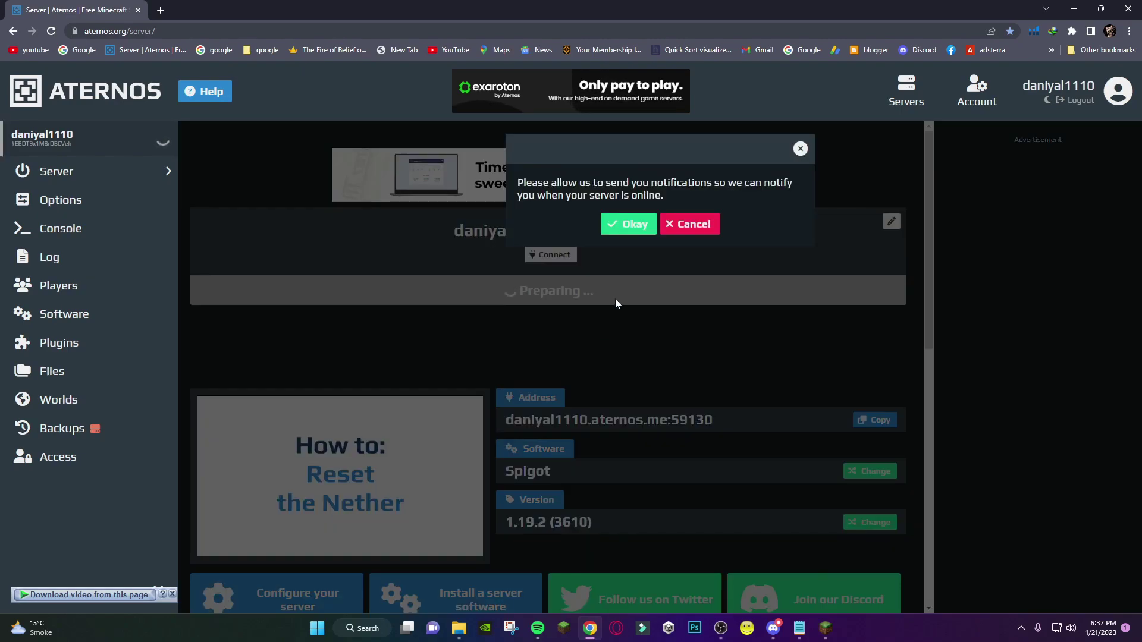
pyautogui.click(631, 228)
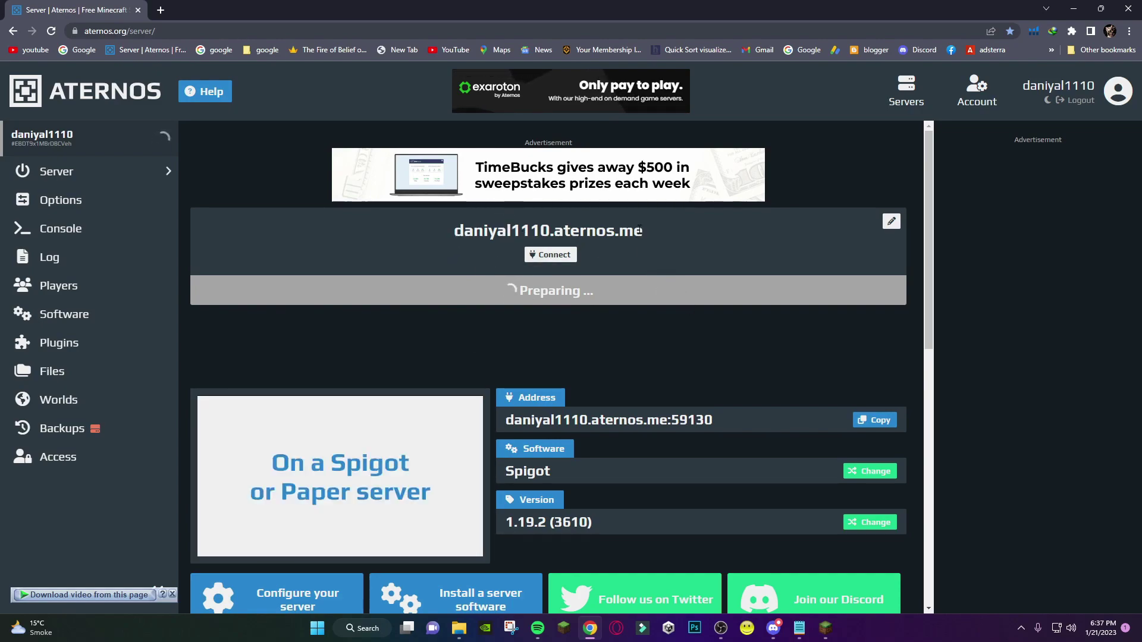
# Copy the server's aternos.me address
pyautogui.moveTo(643, 231); pyautogui.dragTo(458, 231)
pyautogui.rightClick(477, 232)
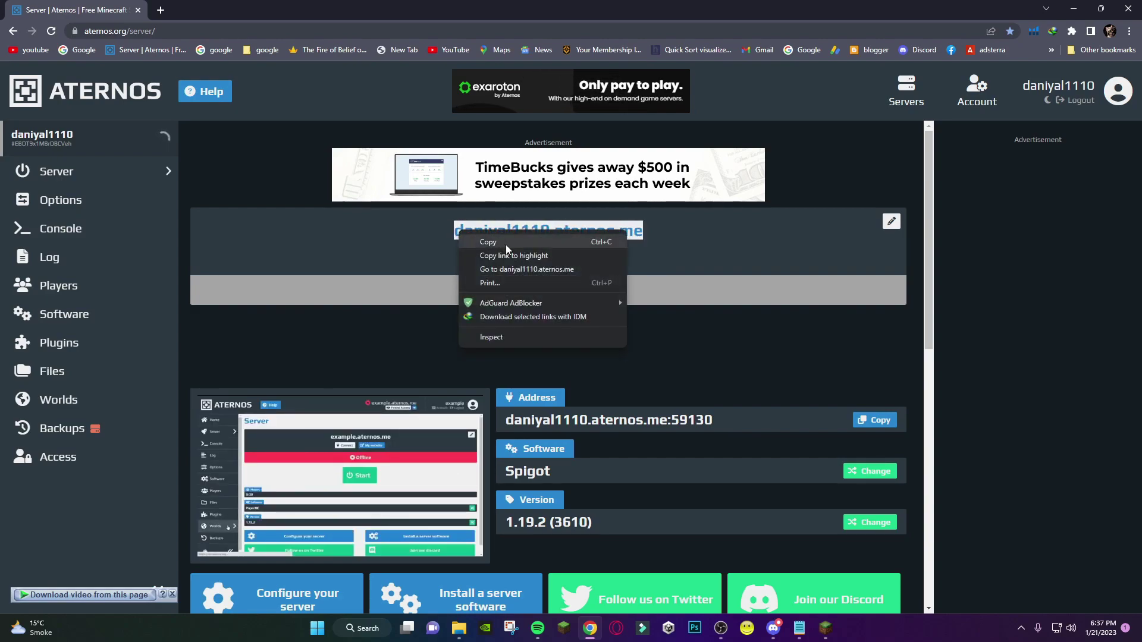
pyautogui.click(506, 245)
# Bring TLauncher forward and launch Minecraft 1.19.2 with OptiFine
pyautogui.moveTo(832, 638)
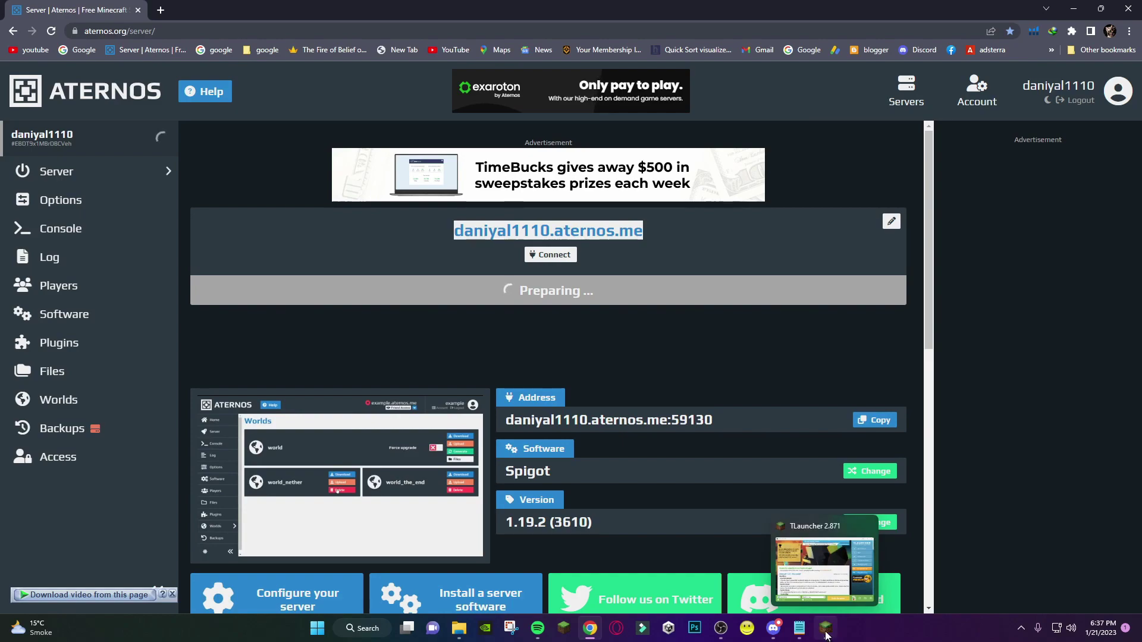
pyautogui.click(816, 591)
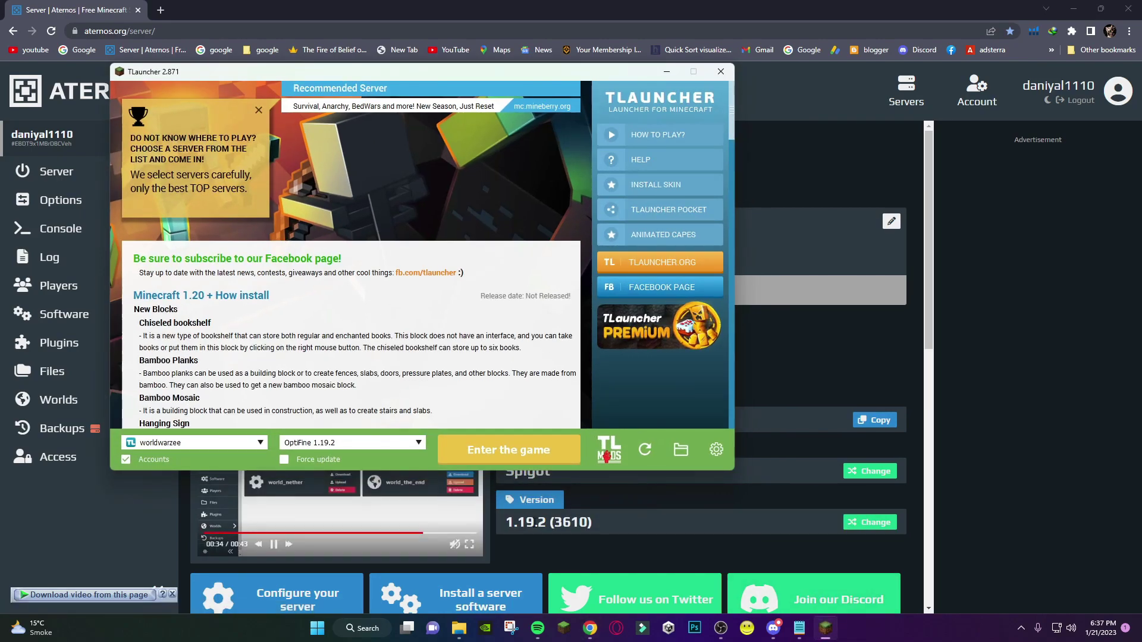
pyautogui.moveTo(507, 523); pyautogui.dragTo(565, 528)
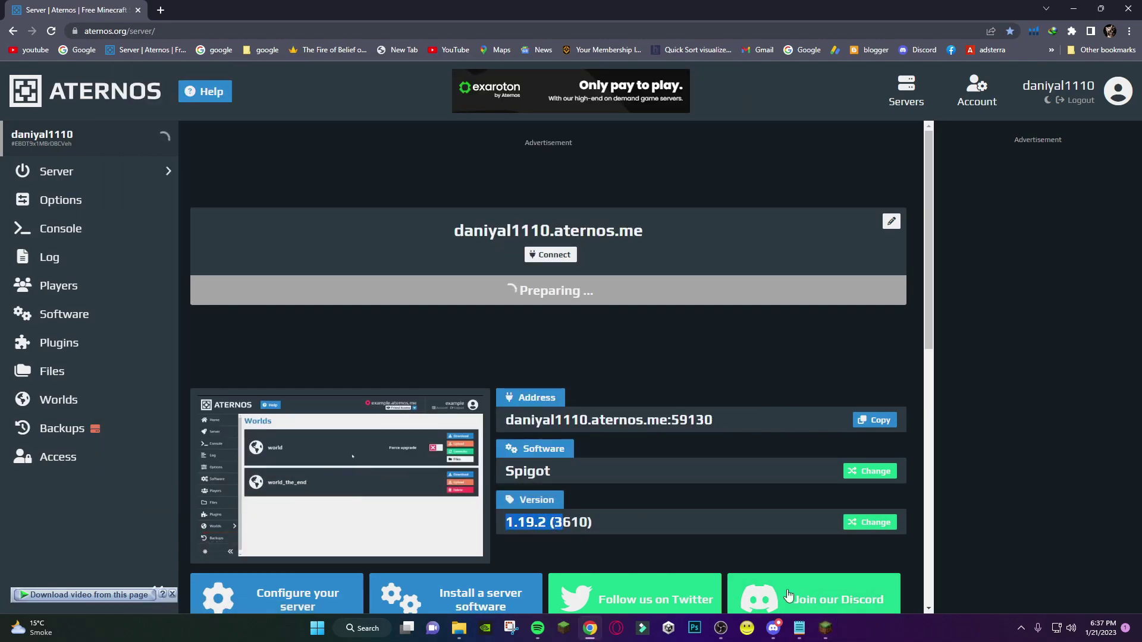
pyautogui.moveTo(825, 629)
pyautogui.click(815, 591)
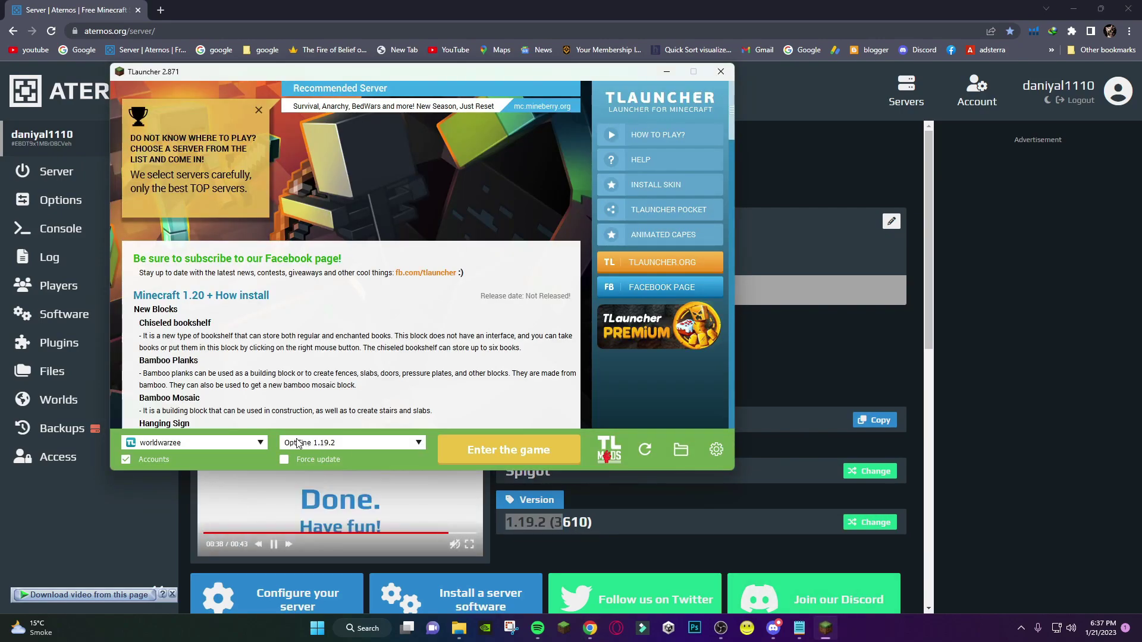
pyautogui.click(509, 451)
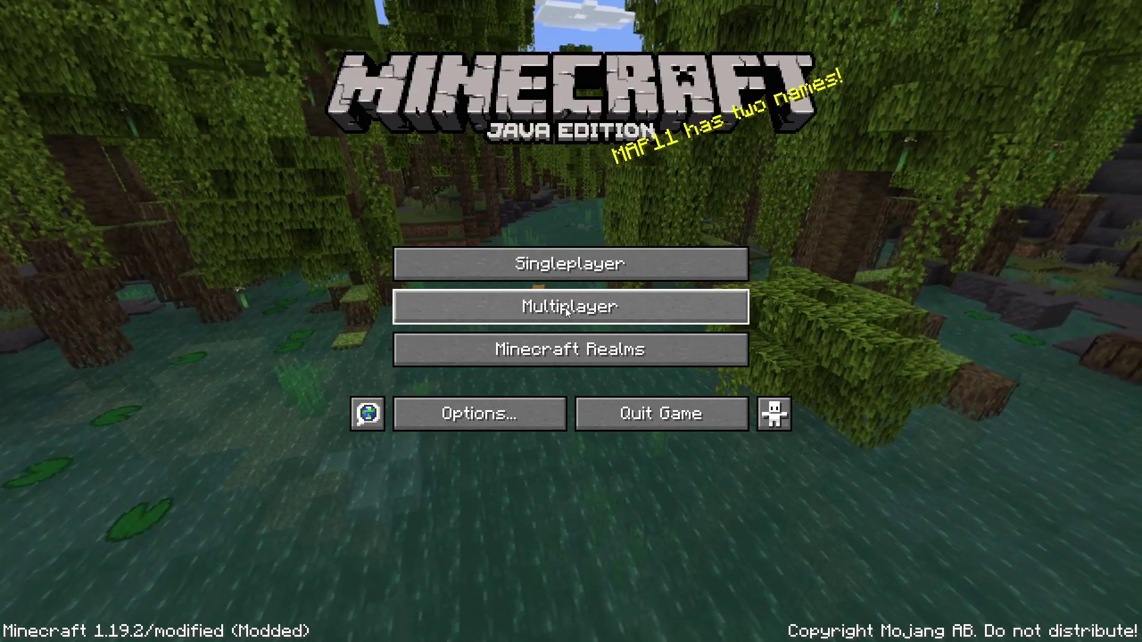
# Add a multiplayer server named 'test' with the pasted aternos.me address
pyautogui.click(569, 311)
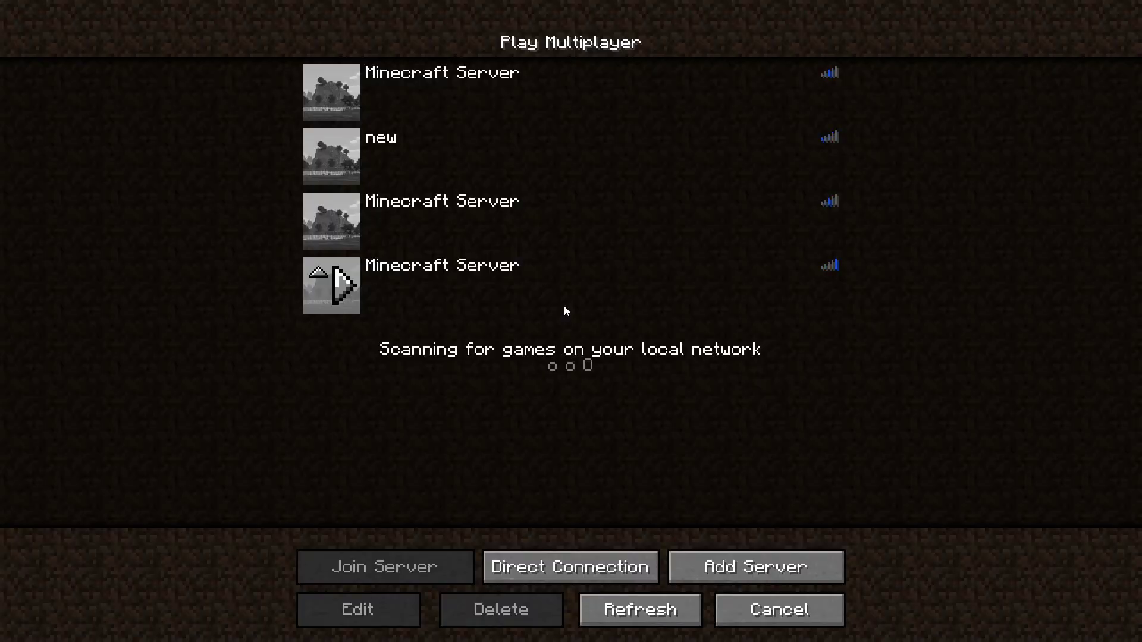
pyautogui.click(742, 568)
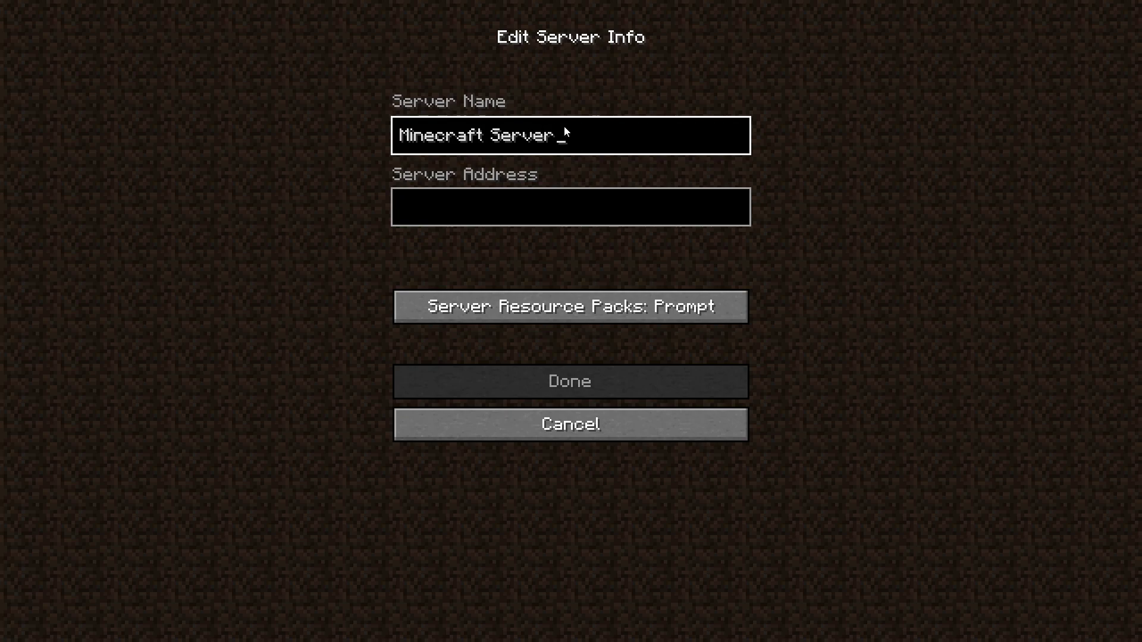
pyautogui.press('BackSpace')
pyautogui.press('BackSpace')
pyautogui.press('BackSpace')
pyautogui.press('BackSpace')
pyautogui.press('BackSpace')
pyautogui.press('BackSpace')
pyautogui.press('BackSpace')
pyautogui.press('BackSpace')
pyautogui.press('BackSpace')
pyautogui.press('BackSpace')
pyautogui.press('BackSpace')
pyautogui.press('BackSpace')
pyautogui.press('BackSpace')
pyautogui.press('BackSpace')
pyautogui.press('BackSpace')
pyautogui.press('BackSpace')
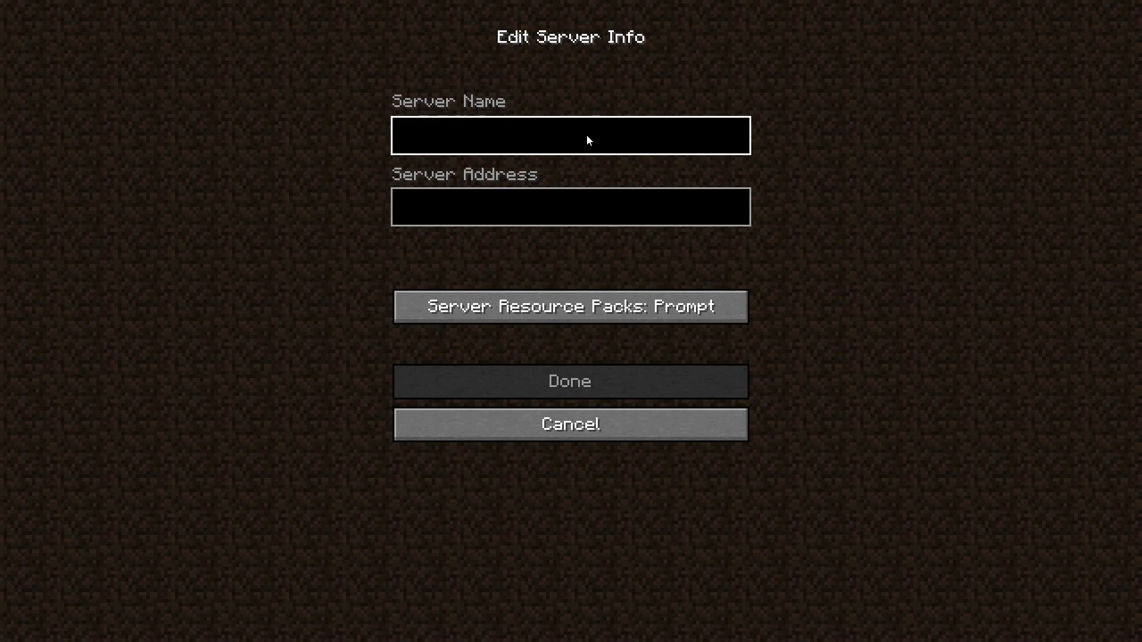
pyautogui.write('test')
pyautogui.click(559, 215)
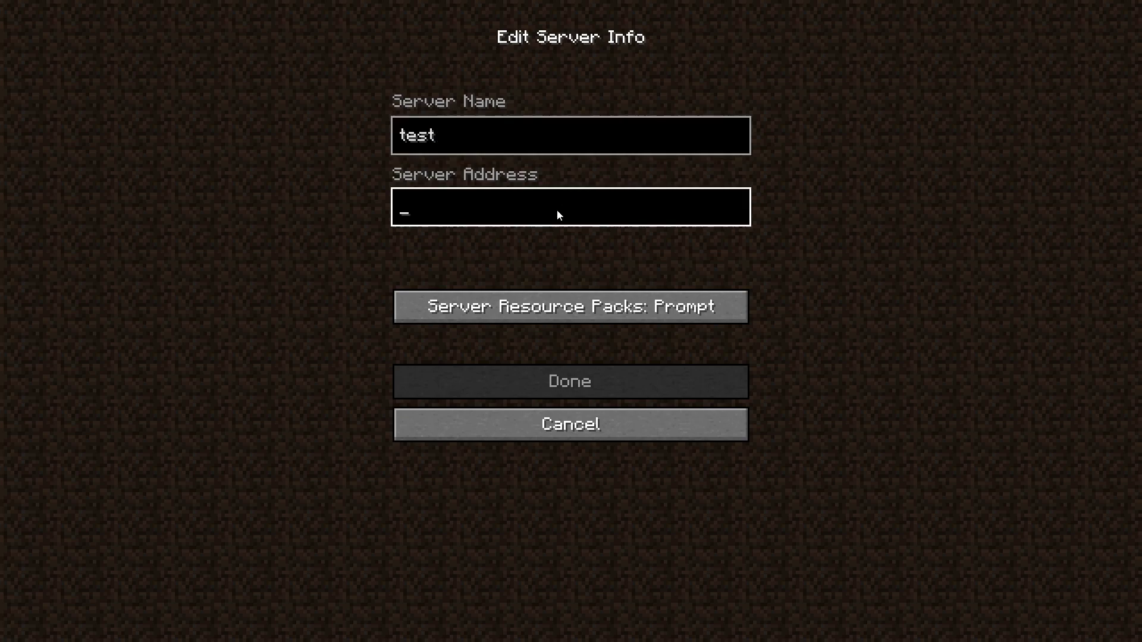
pyautogui.hotkey('ctrl', 'v')
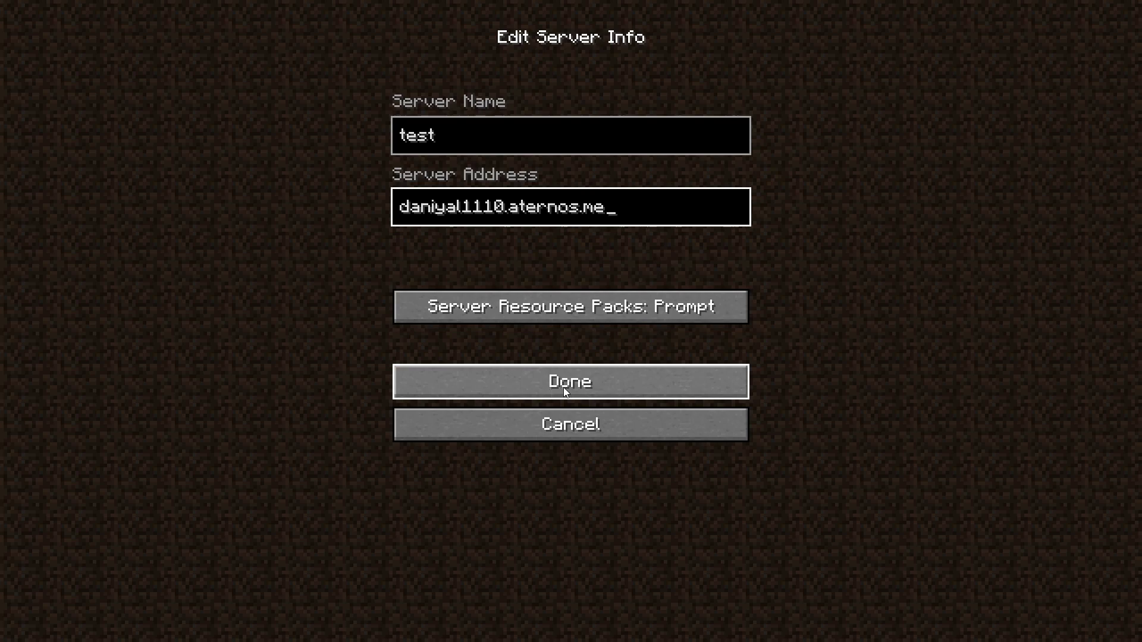
pyautogui.click(516, 380)
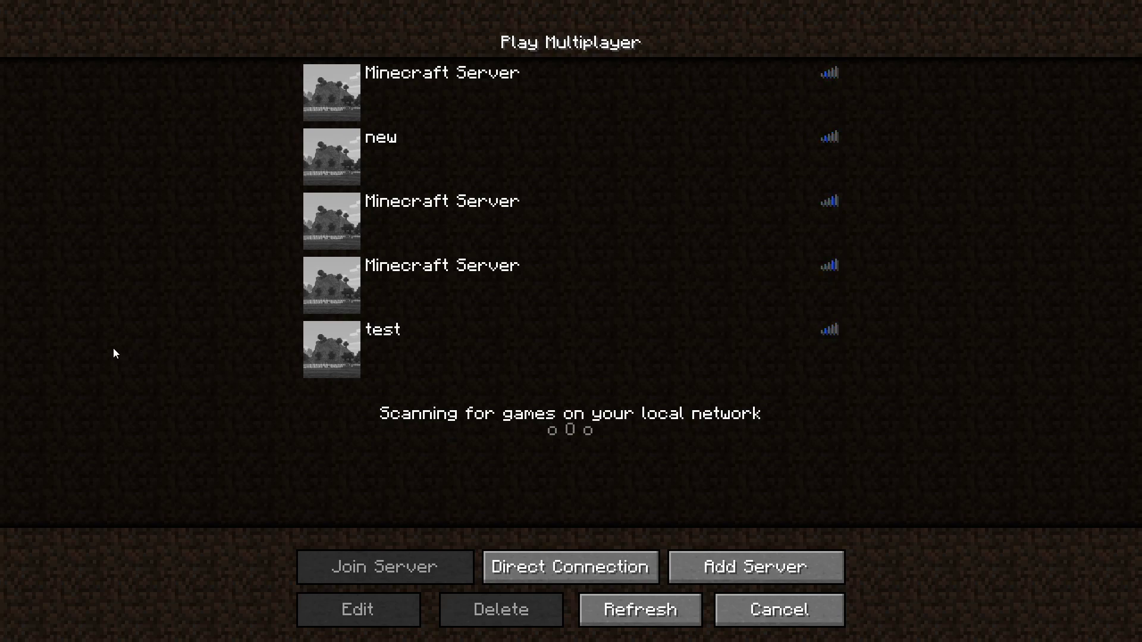
# Join the 'test' server from the multiplayer list
pyautogui.moveTo(335, 359)
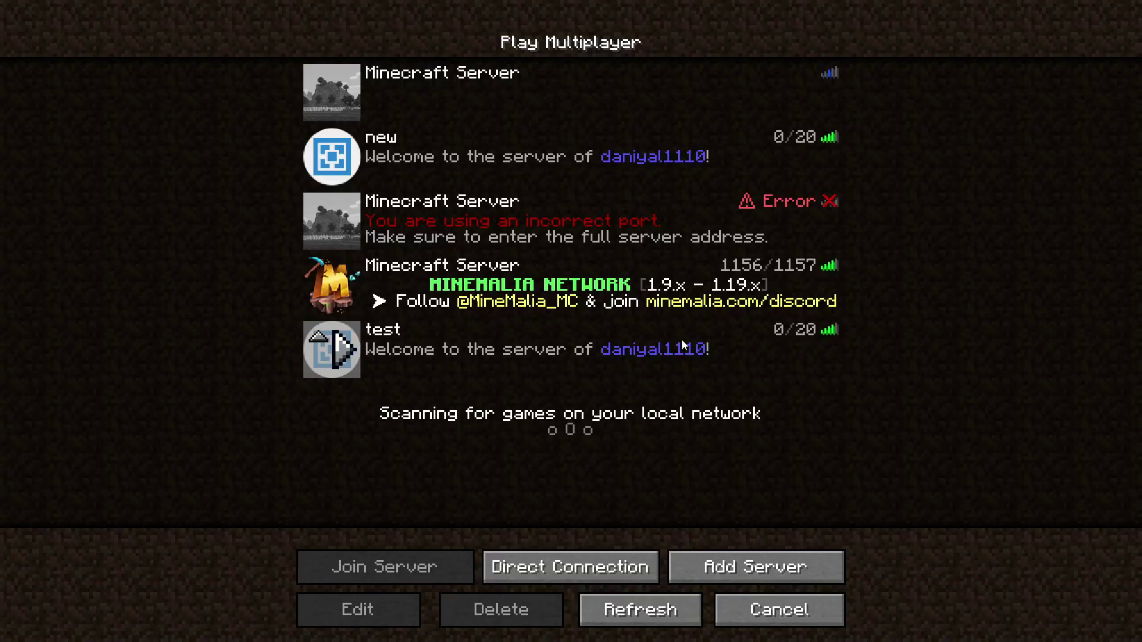
pyautogui.click(331, 357)
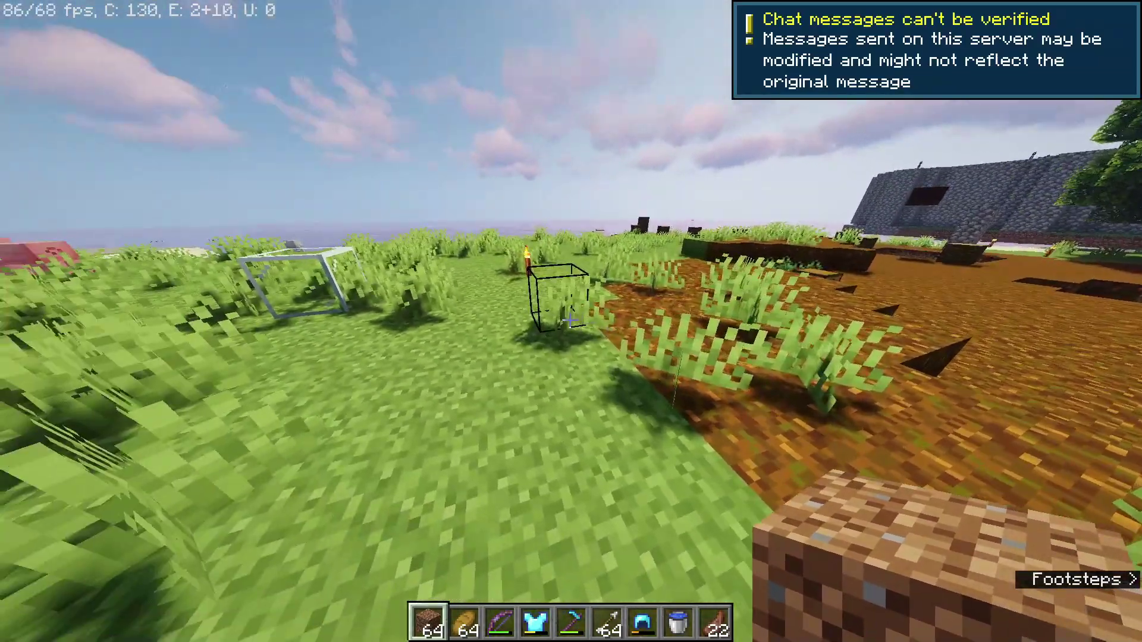
# Run /lagg clear in chat, which removes 8 entities
pyautogui.press('/')
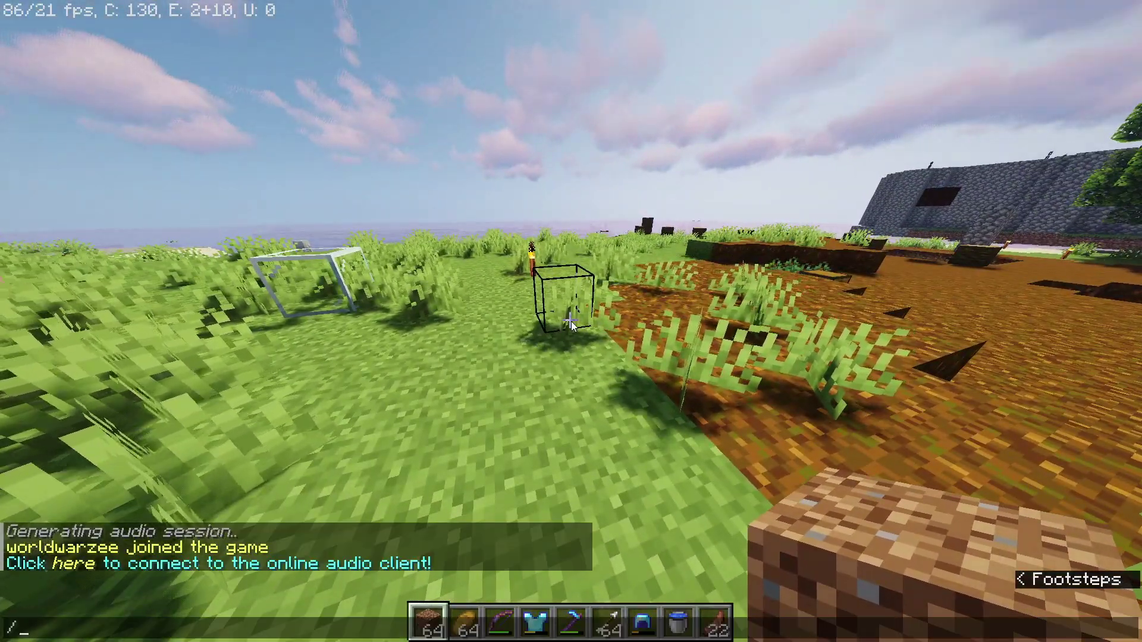
pyautogui.write('lagg')
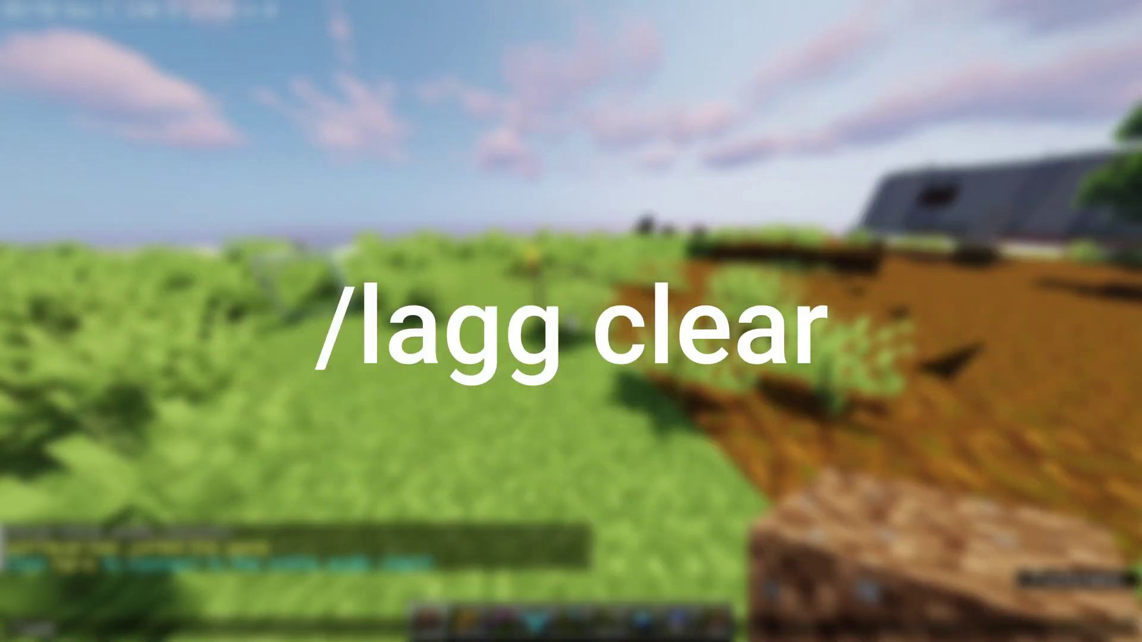
pyautogui.write(' c')
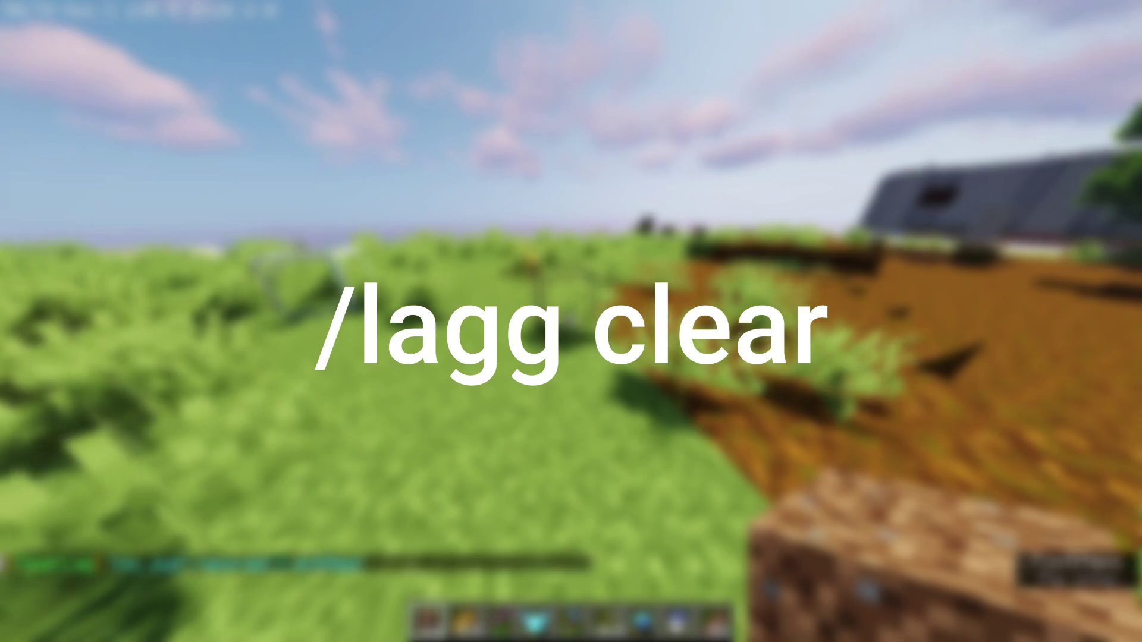
pyautogui.press('Return')
# Walk around the world past the tree and grass, then reopen chat
pyautogui.press('w')
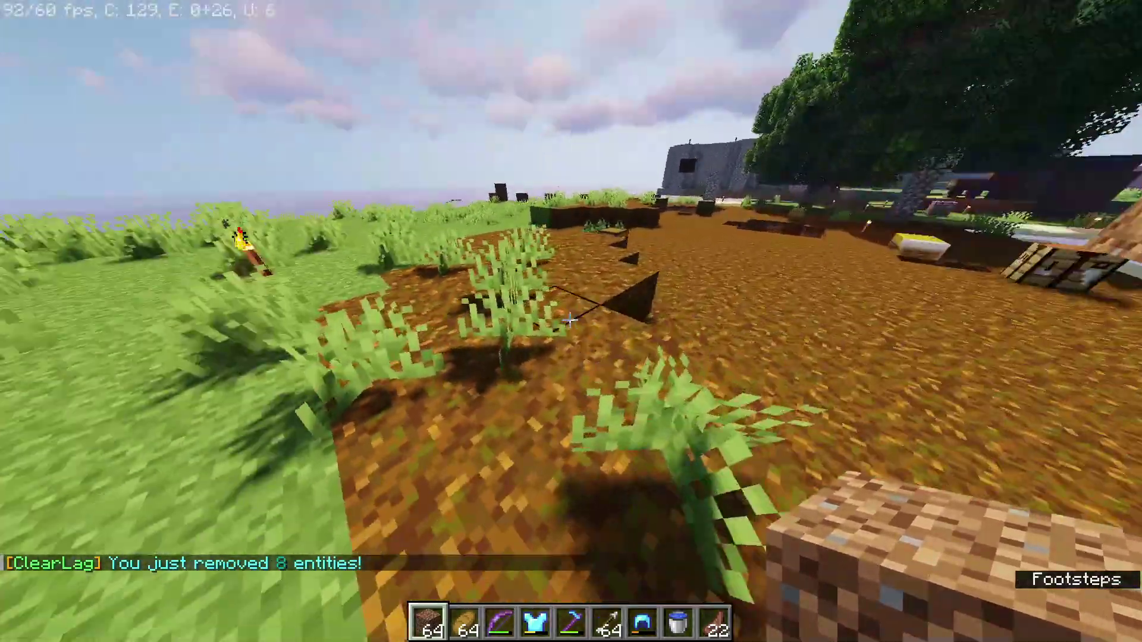
pyautogui.press('w')
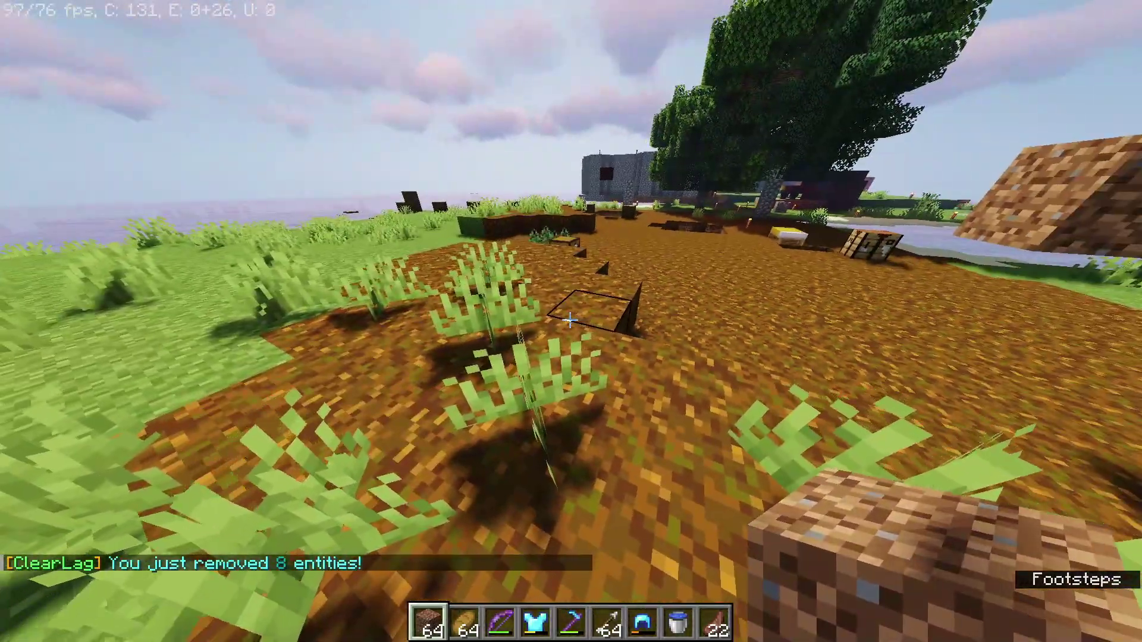
pyautogui.press('w')
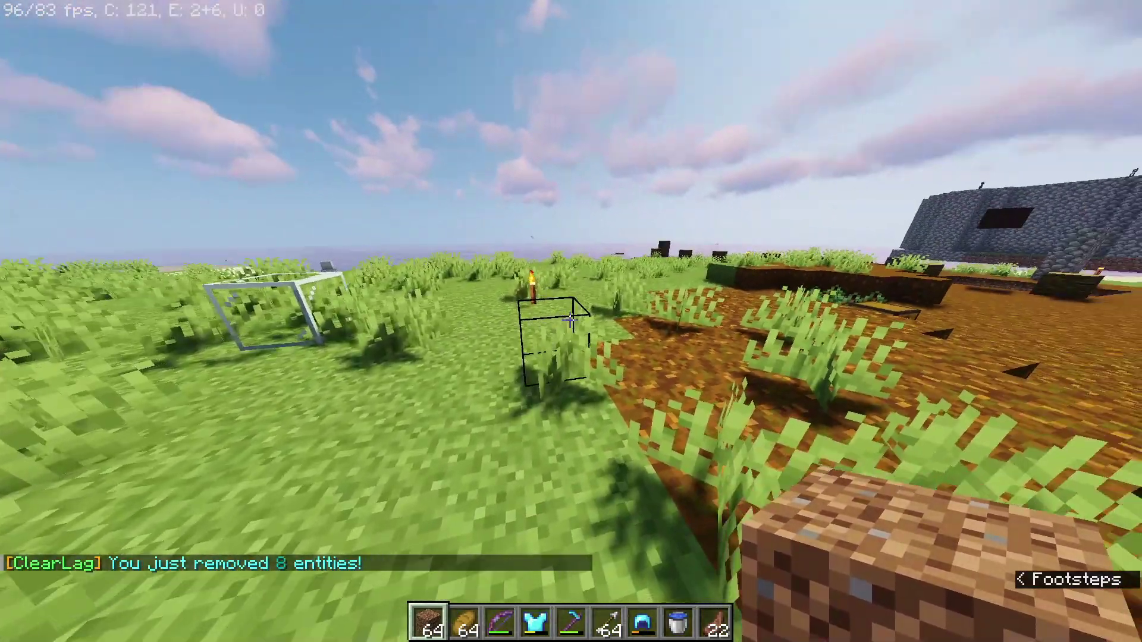
pyautogui.press('/')
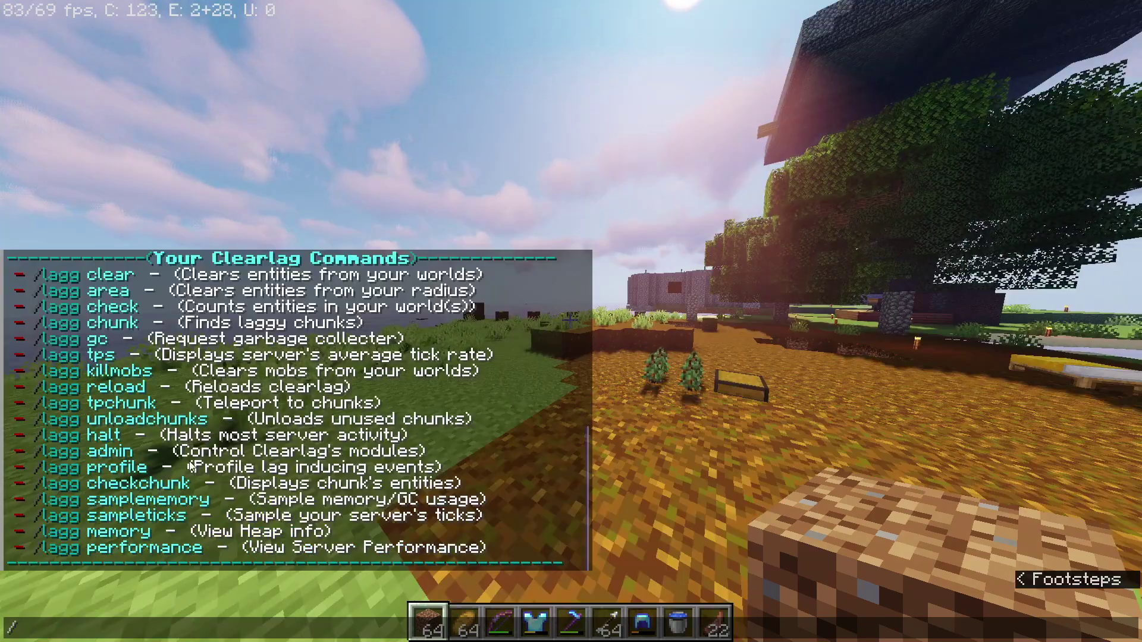
# Run /lagg unloadchunks, which reports 0 chunks unloaded
pyautogui.press('Return')
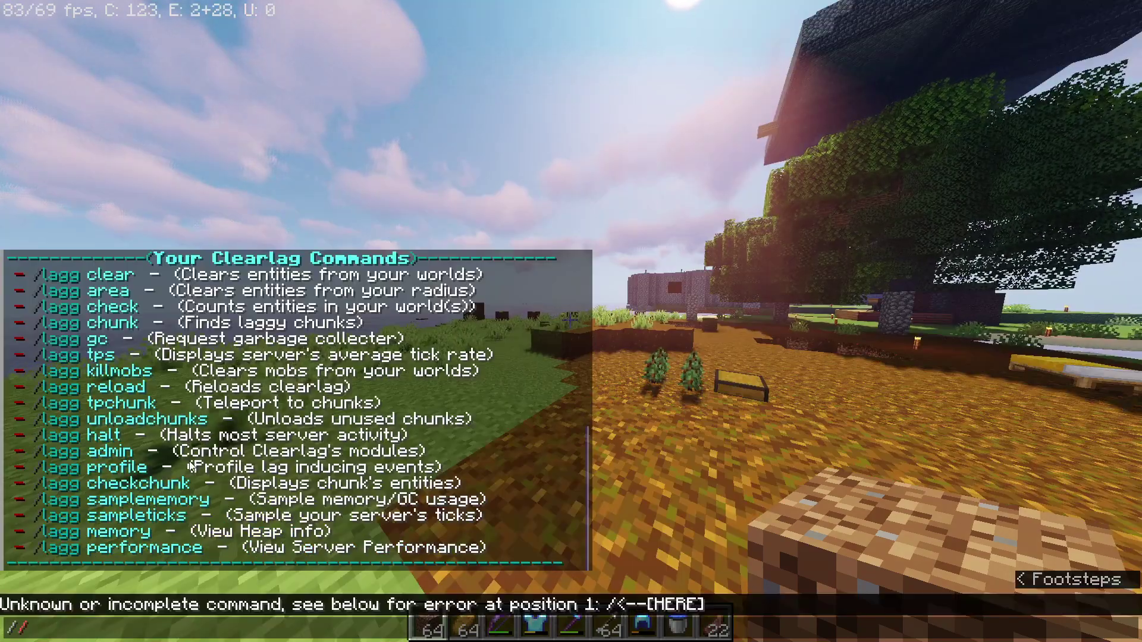
pyautogui.write('un')
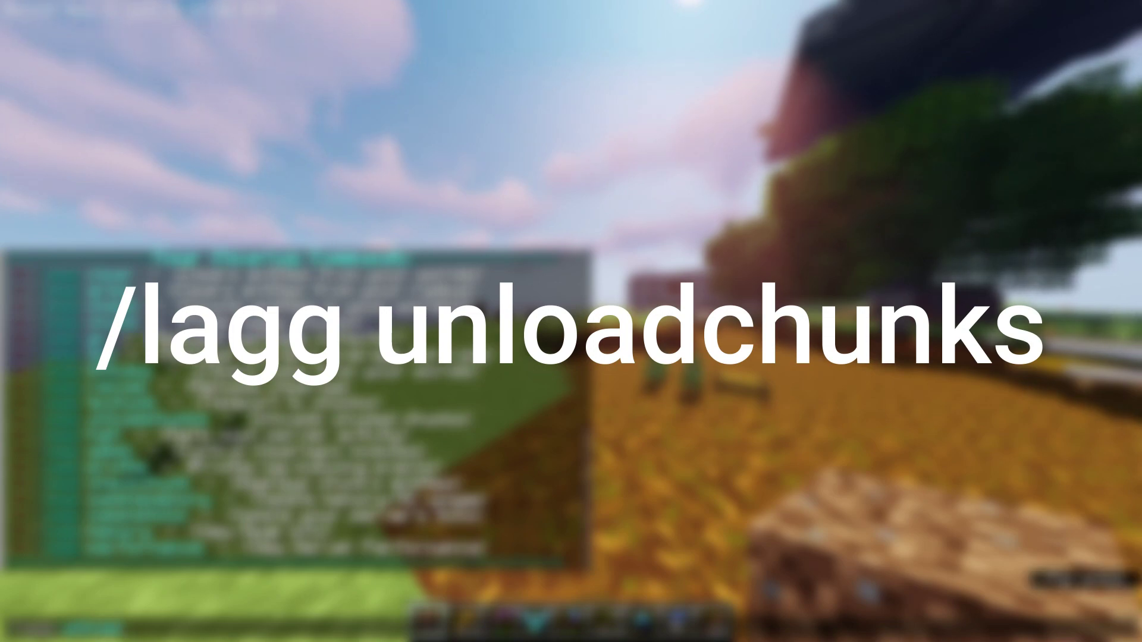
pyautogui.write('loadchu')
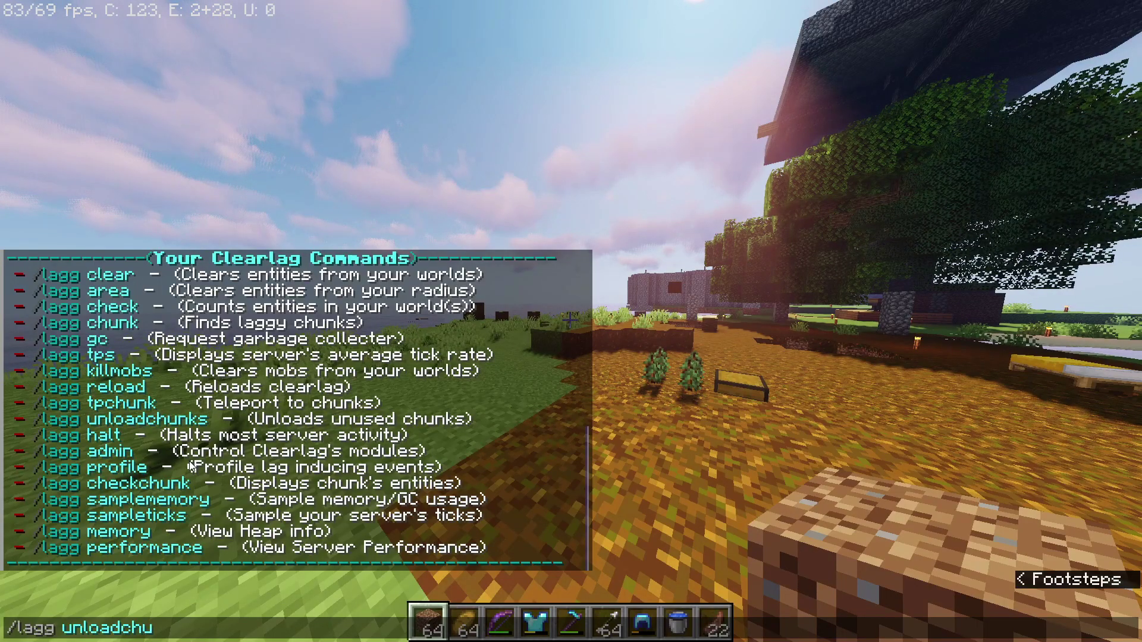
pyautogui.write('nks')
pyautogui.press('Return')
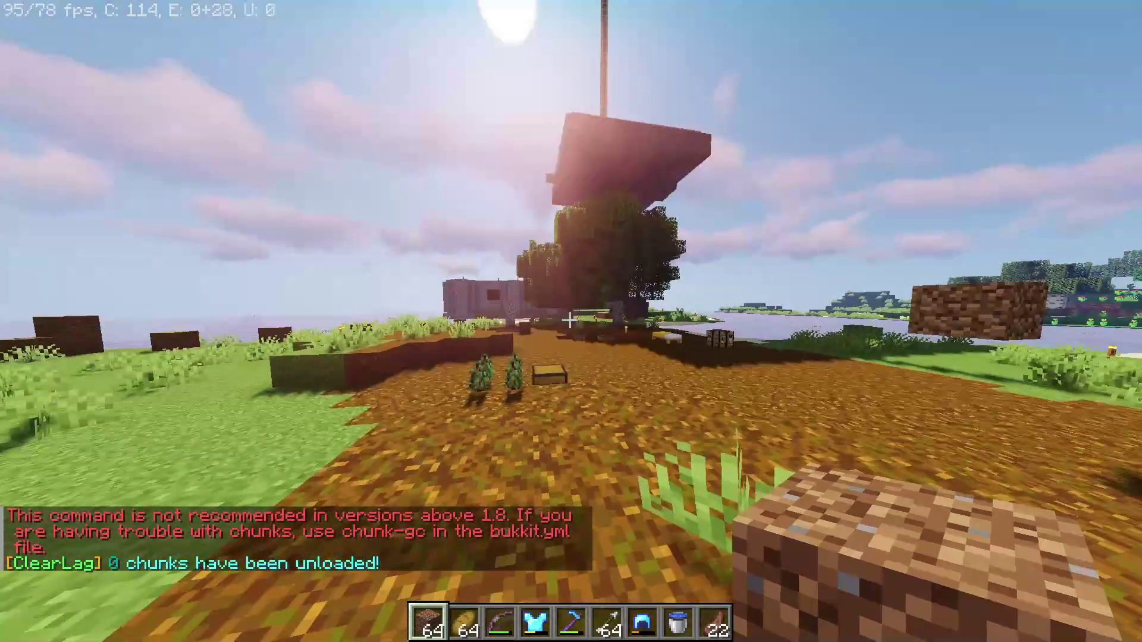
# Walk toward the pig and start typing another /lagg command in chat
pyautogui.press('w')
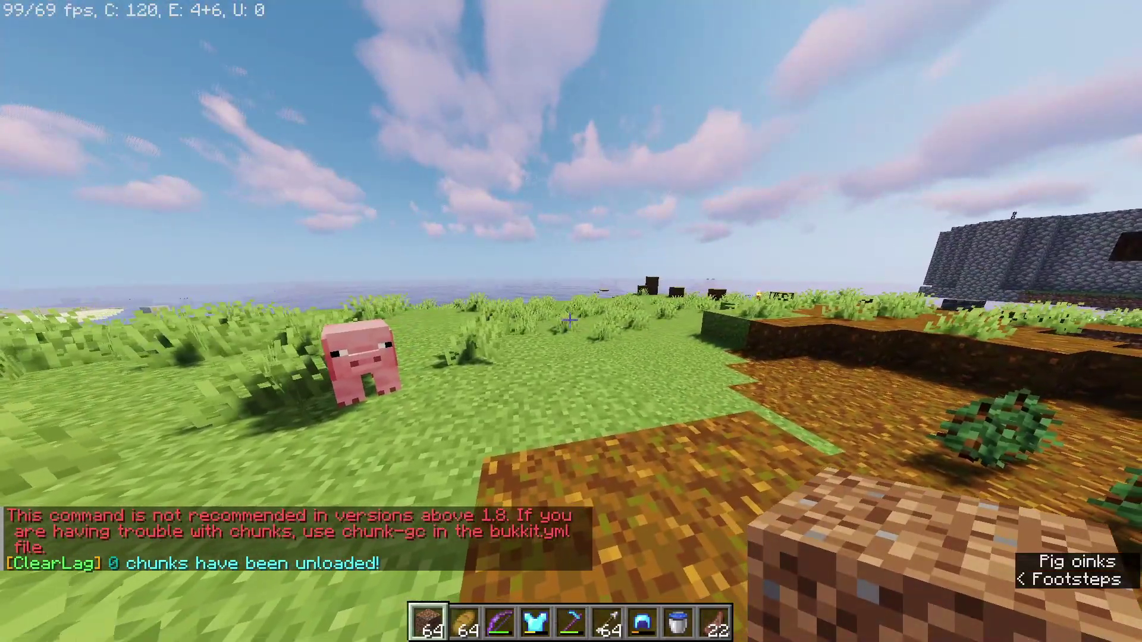
pyautogui.press('w')
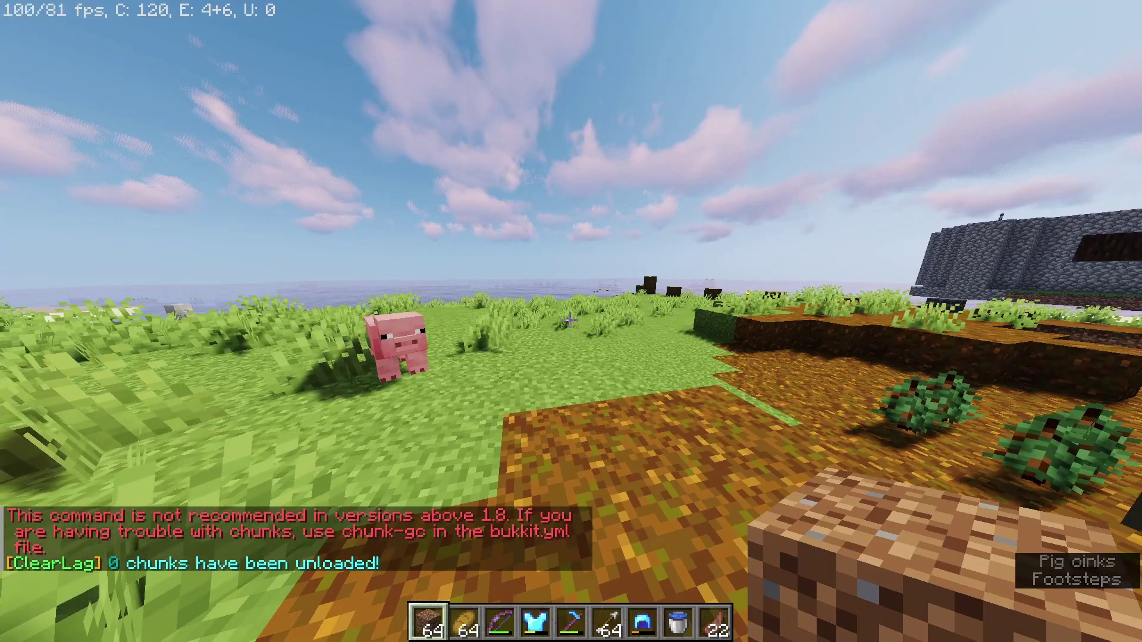
pyautogui.press('/')
pyautogui.write('lagg gc')
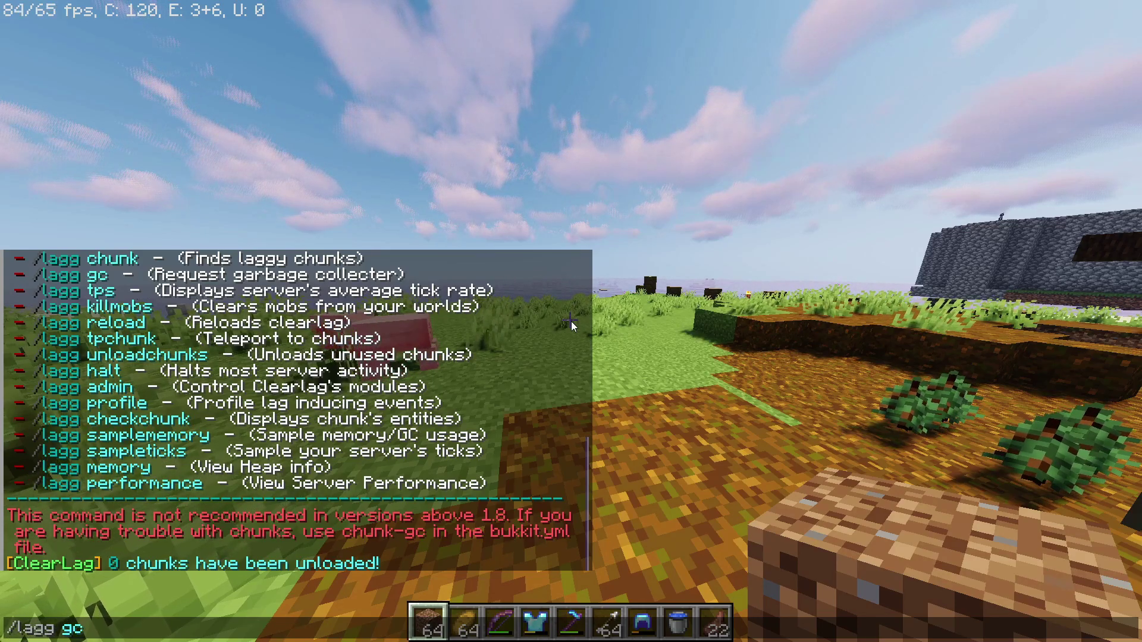
# Run /lagg gc from chat, then place a two-block dirt pillar on the farmland
pyautogui.press('Return')
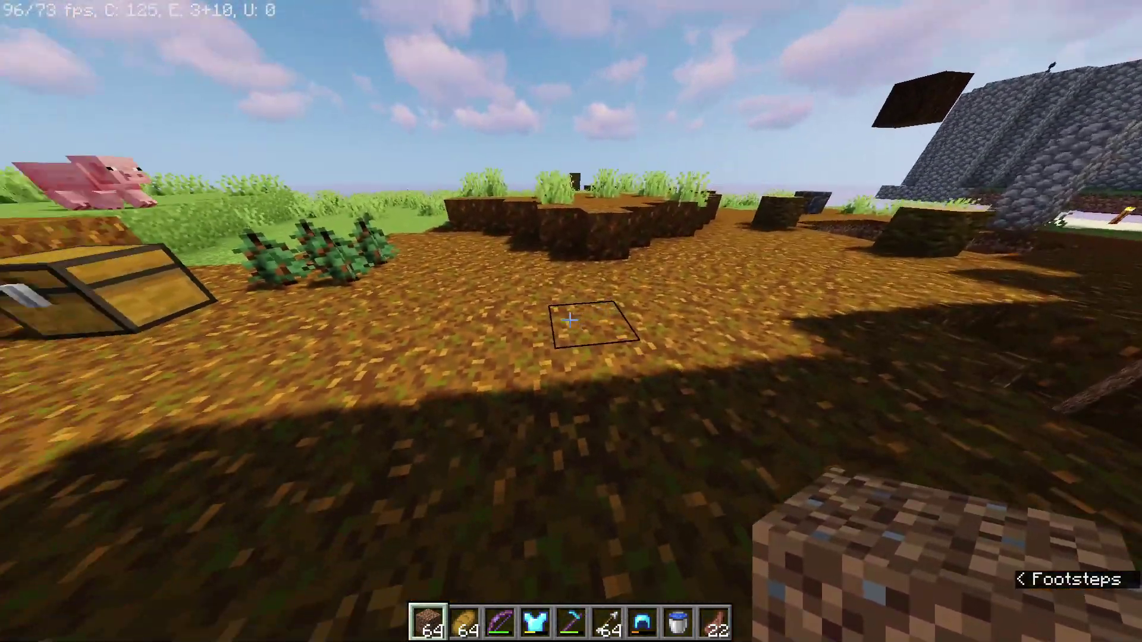
pyautogui.rightClick(570, 320)
pyautogui.rightClick(570, 320)
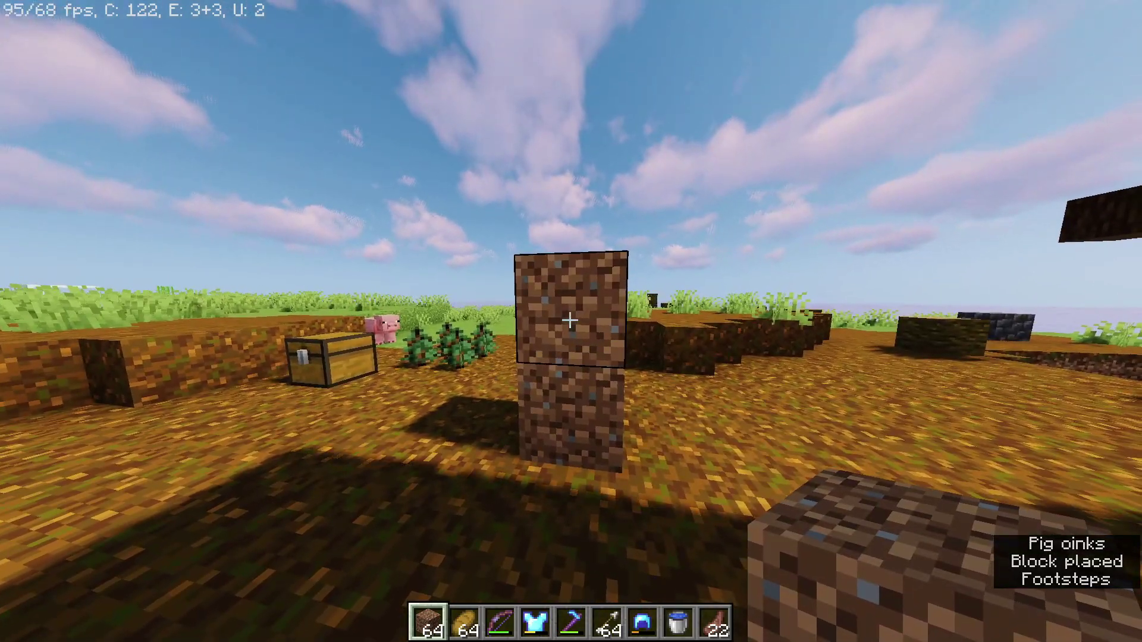